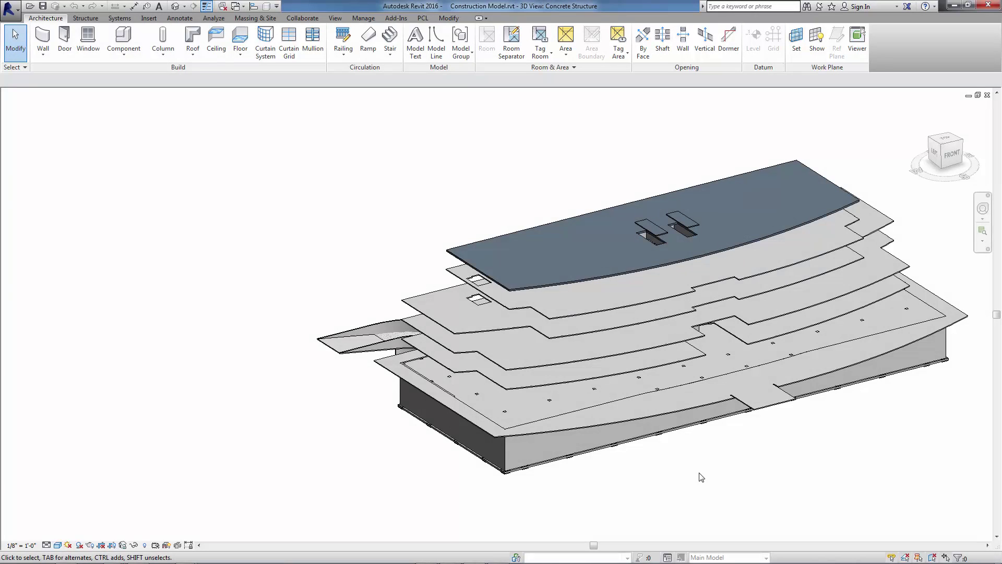
Inspect the linked structural model's extent and compare the Concrete Structure 3D view with the Locked 3D view
left_click(670, 432)
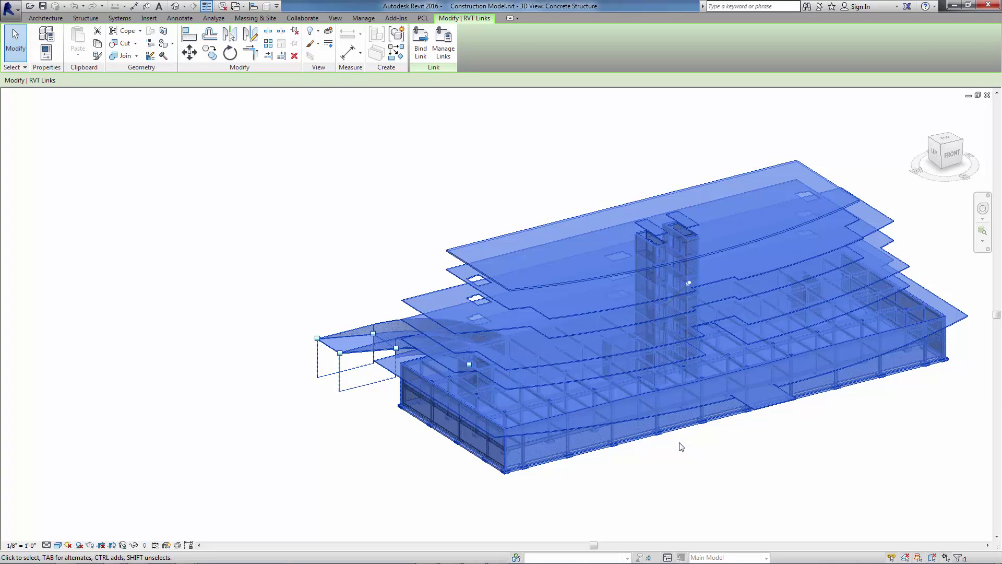
key("Escape")
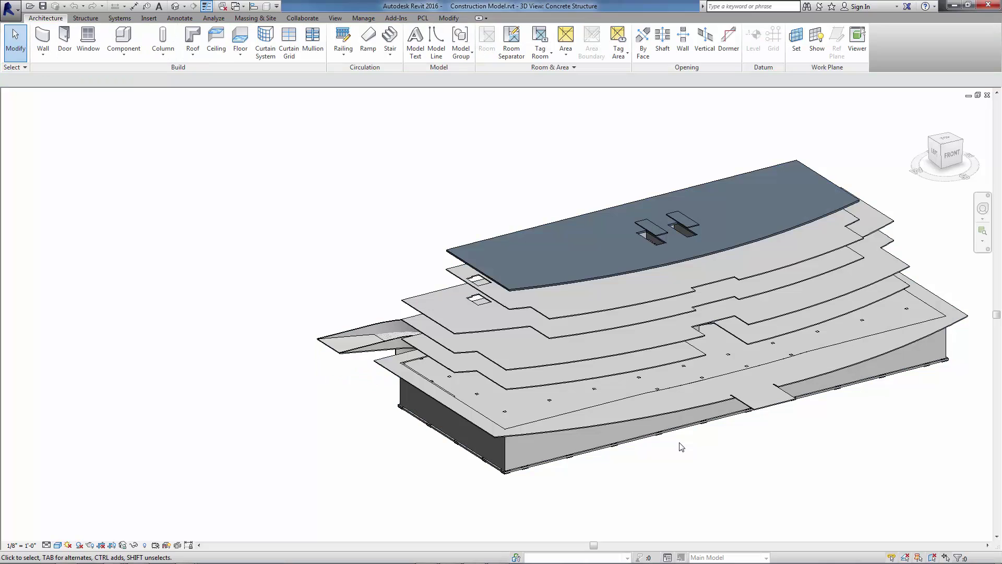
key("ctrl+Tab")
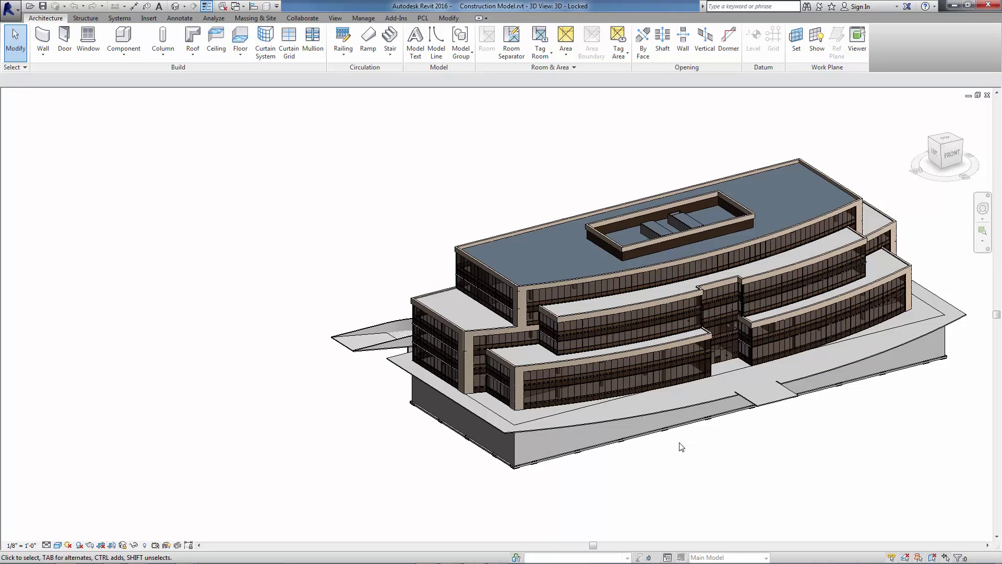
key("ctrl+Tab")
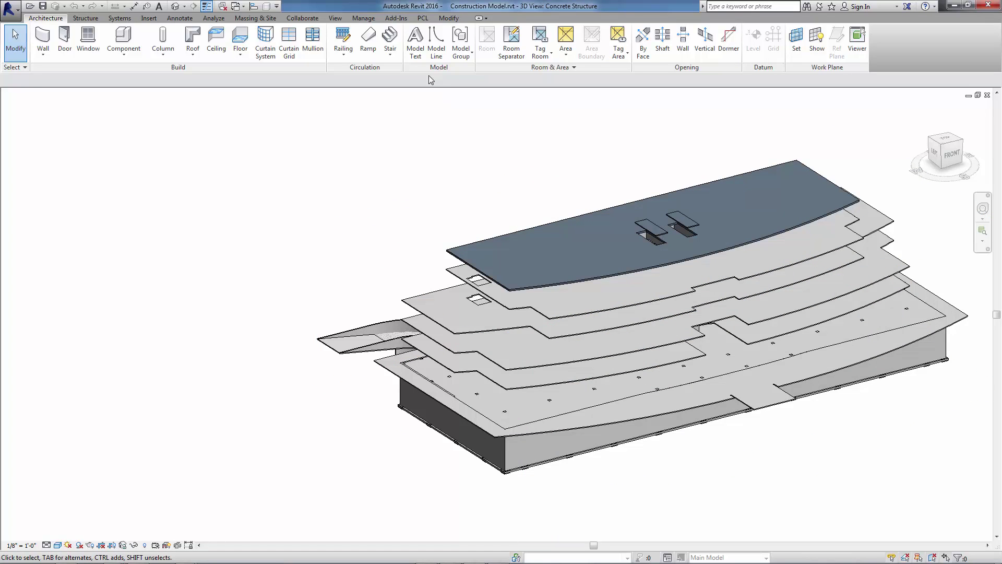
Start PCL PartsLab's Make Parts command and include the linked Design - Structure.rvt among the searched models
left_click(423, 19)
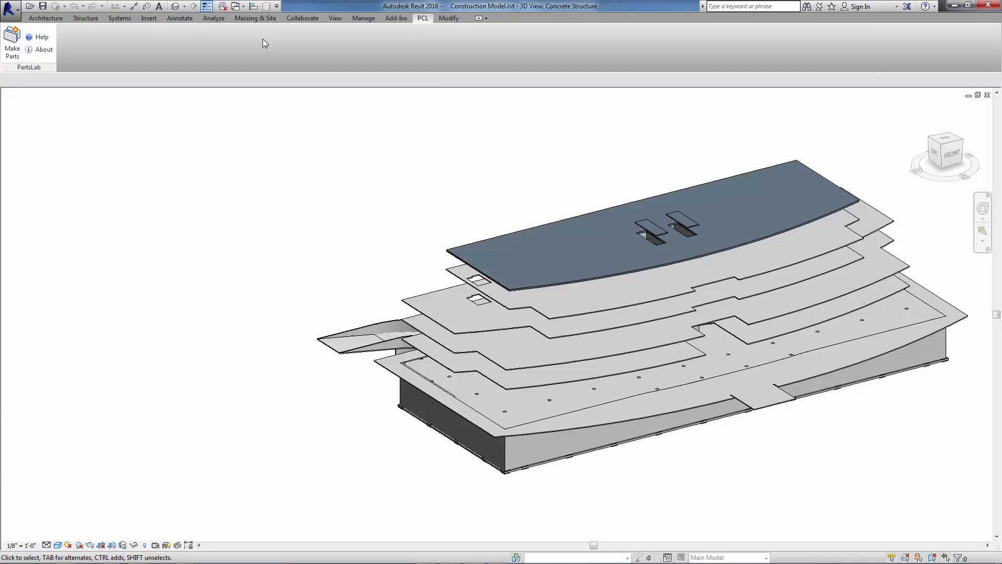
left_click(13, 50)
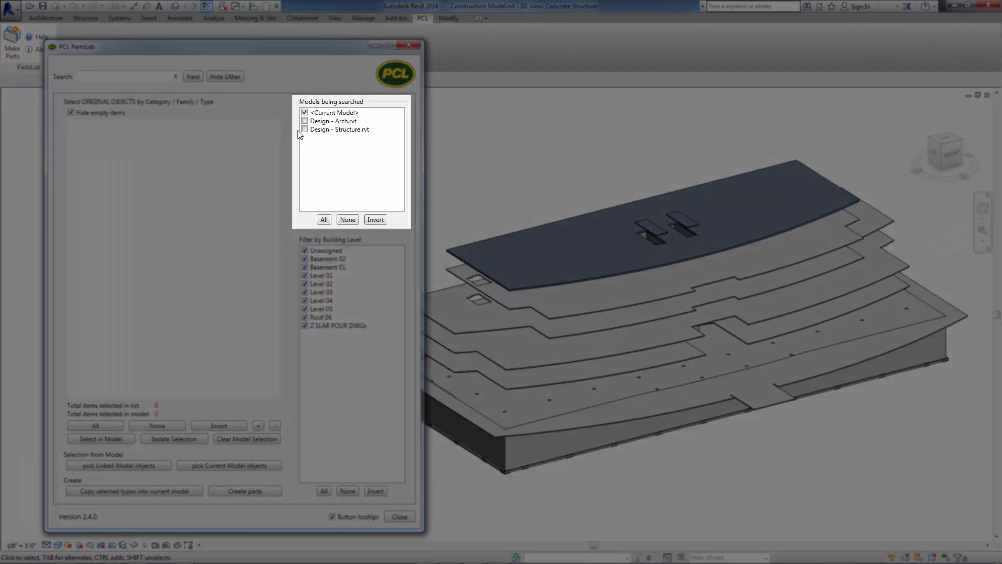
left_click(305, 129)
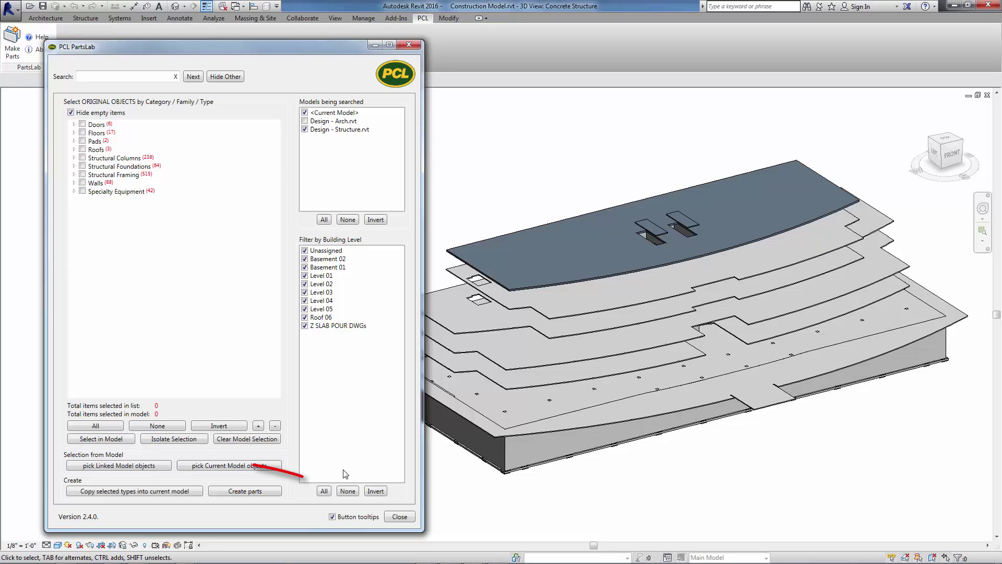
Limit the building level filter to Unassigned, Basement 02, Basement 01, Level 01, Level 02 and Level 03
left_click(346, 491)
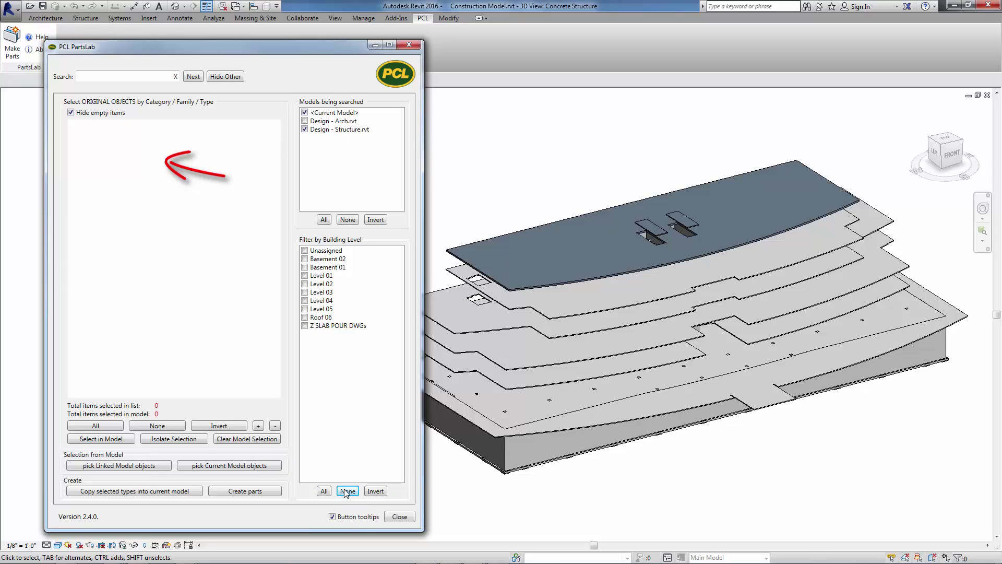
left_click(305, 251)
left_click(304, 259)
left_click(305, 268)
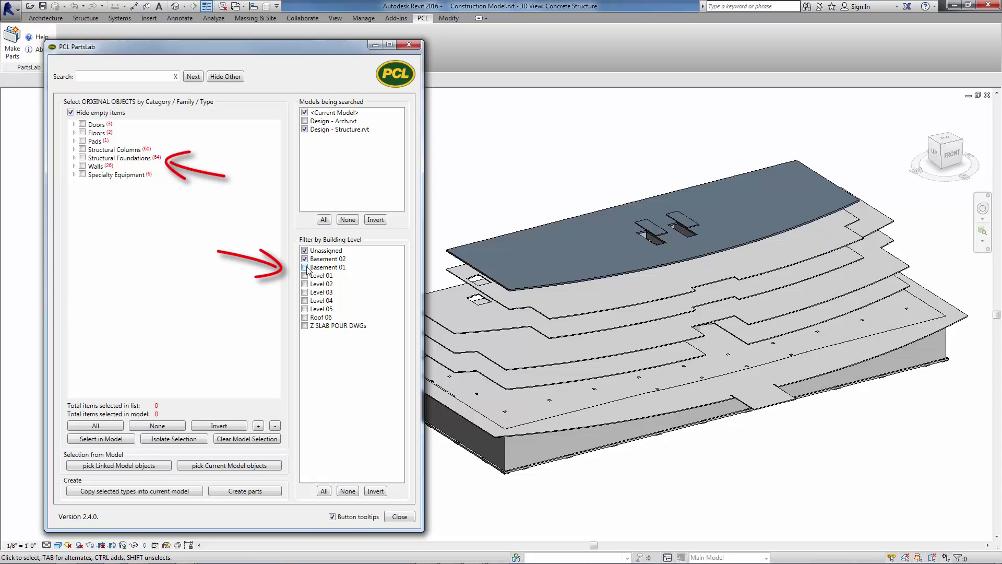
left_click(304, 275)
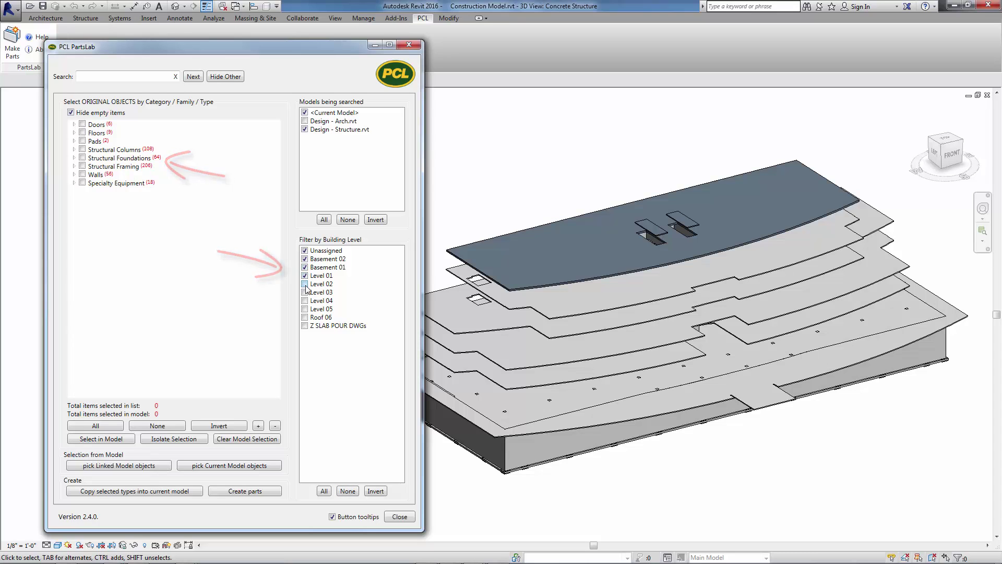
left_click(304, 284)
left_click(305, 293)
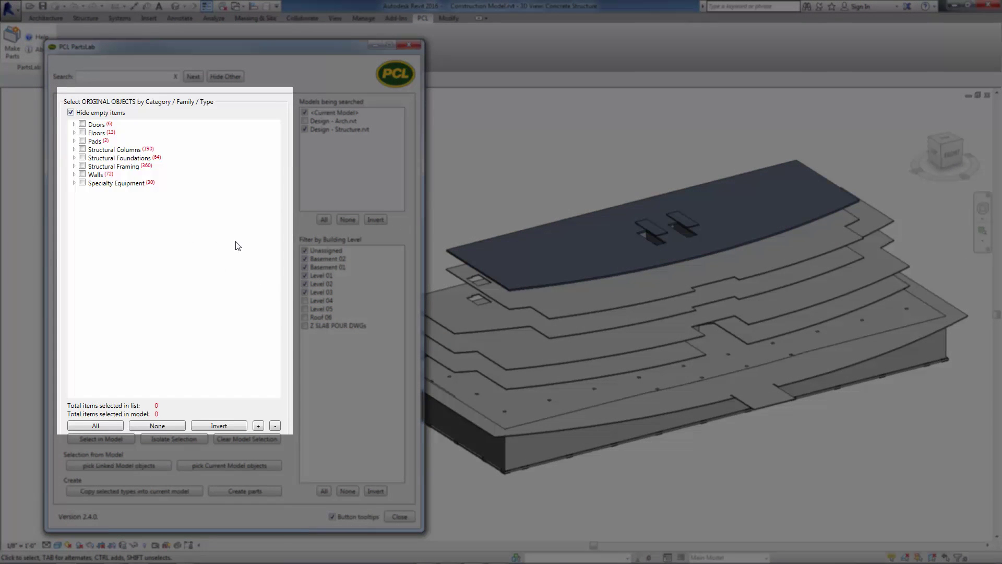
Choose Floors, Concrete-Square-Column, all Structural Foundations and Concrete-Rectangular Beam as the original objects
left_click(82, 133)
left_click(74, 149)
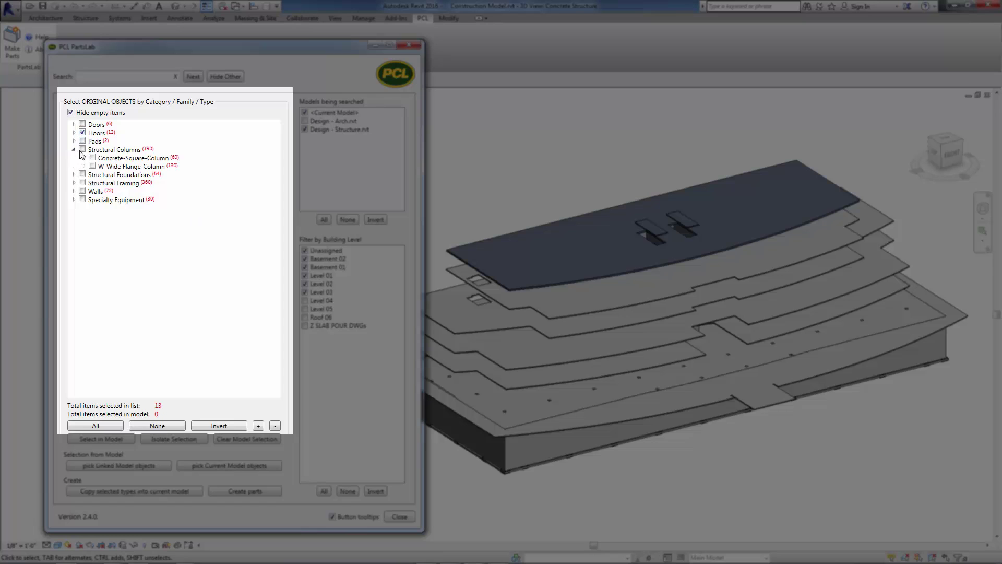
left_click(92, 158)
left_click(74, 175)
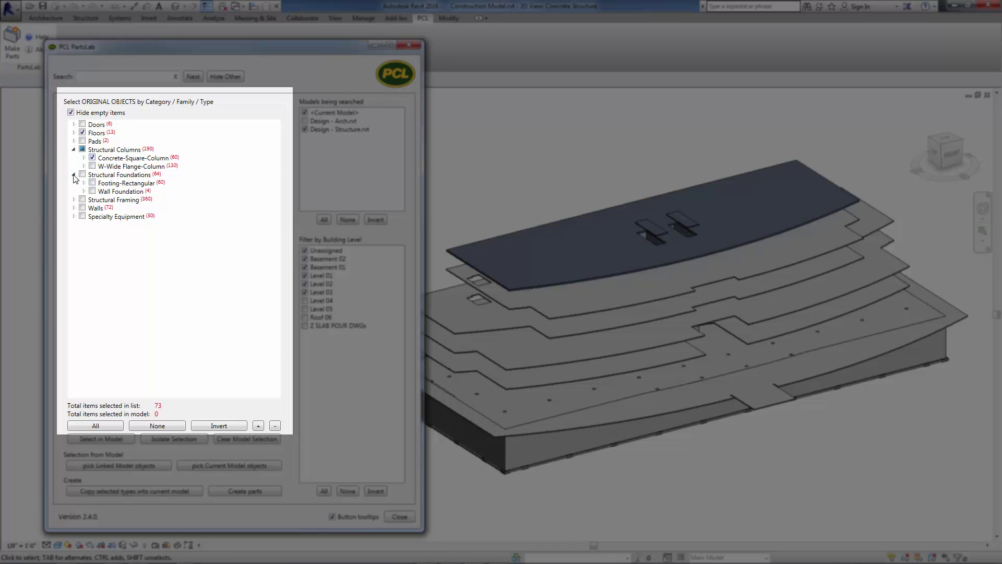
left_click(82, 174)
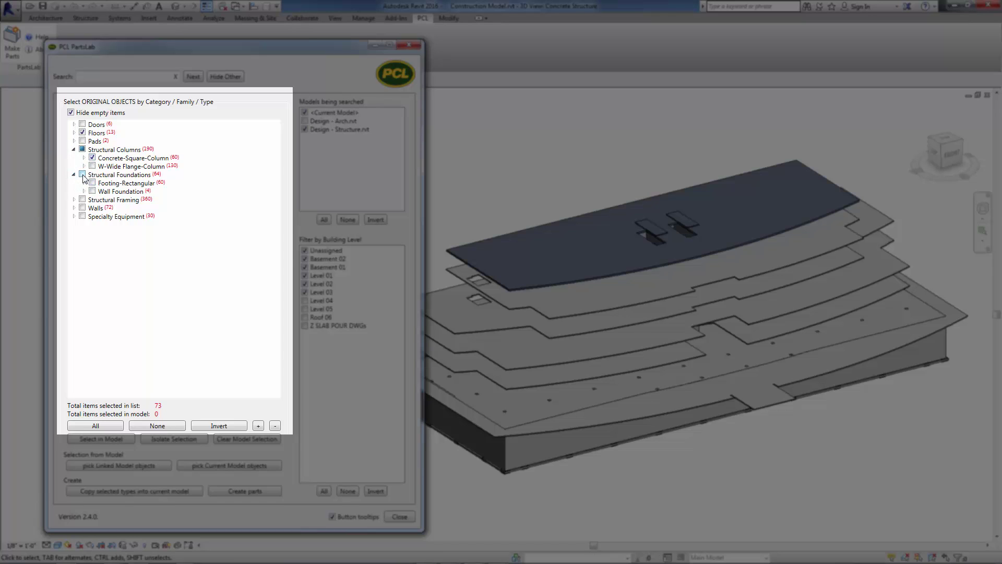
left_click(74, 200)
left_click(92, 208)
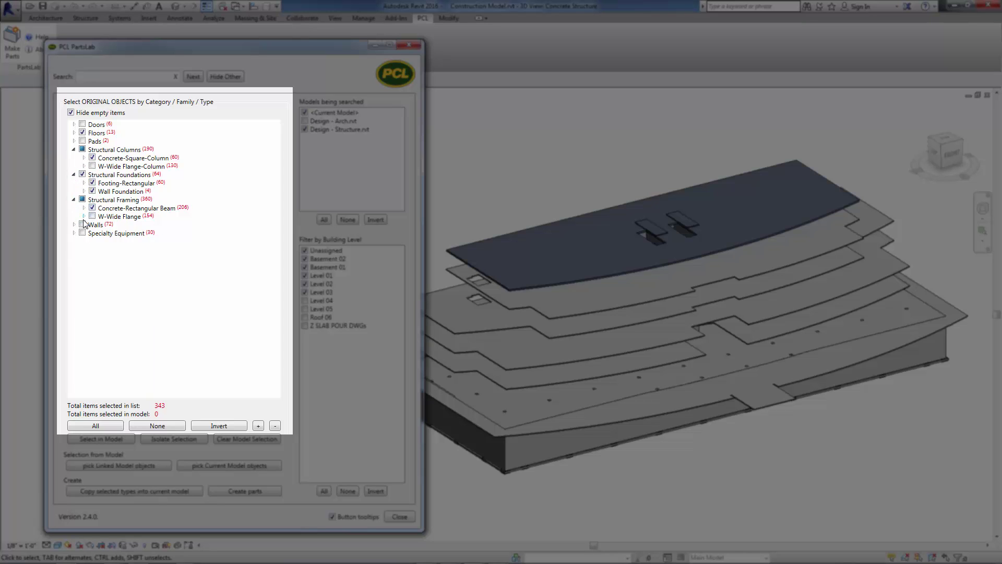
Add the Foundation - 12" Concrete, Foundation - 8" Concrete and Interior - CIP Concrete 8" wall types, and create parts from all chosen objects
left_click(73, 224)
left_click(83, 233)
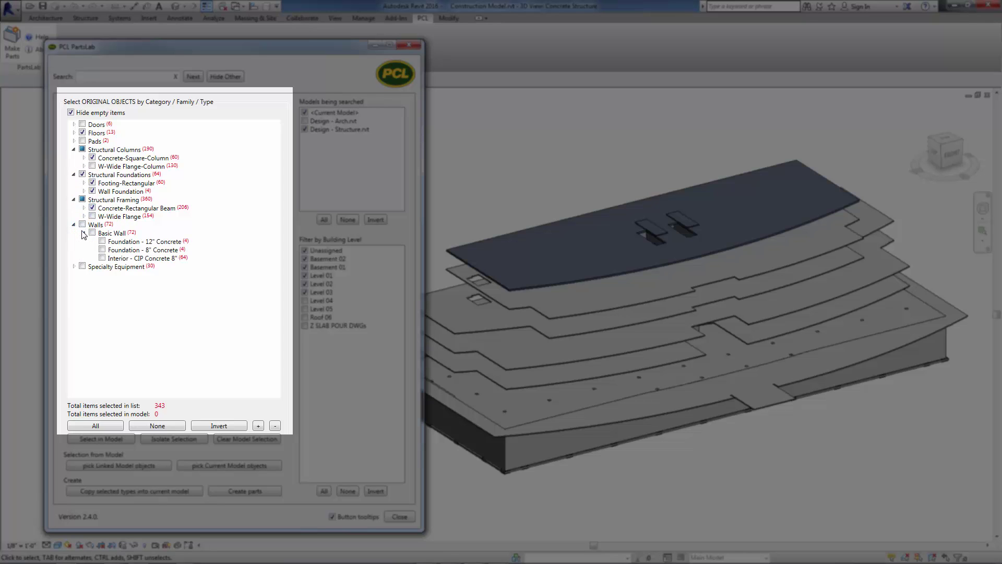
left_click(102, 241)
left_click(102, 249)
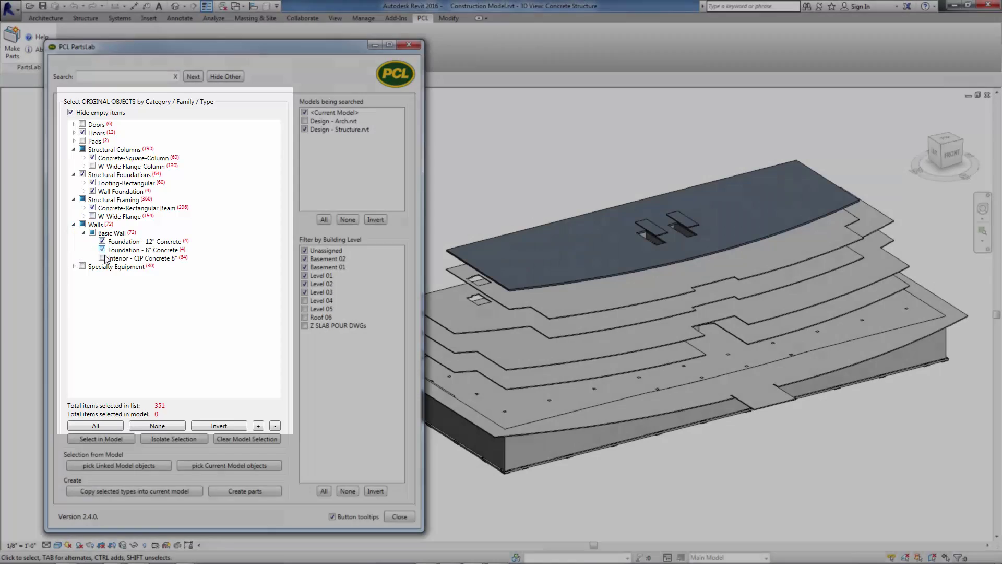
left_click(103, 258)
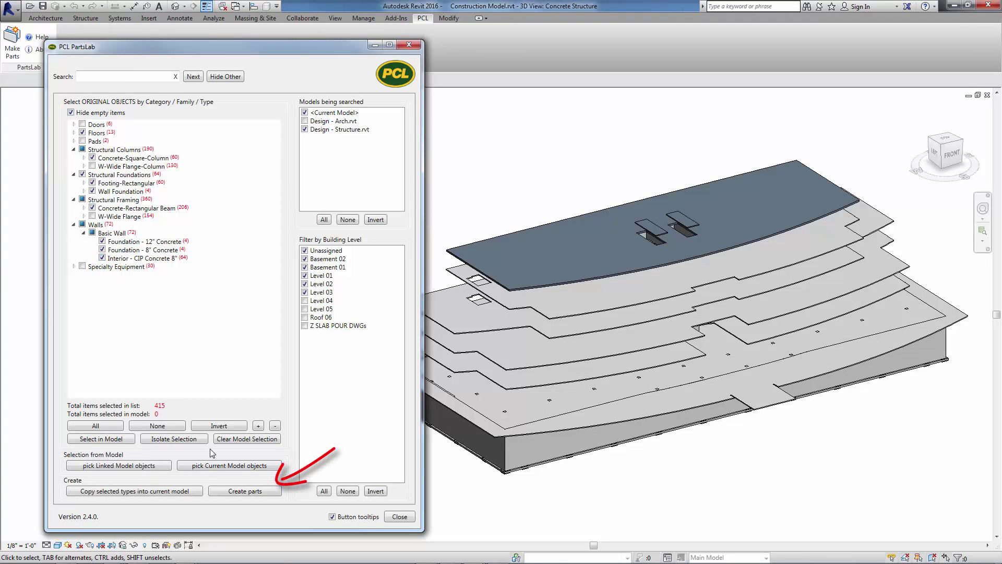
left_click(226, 491)
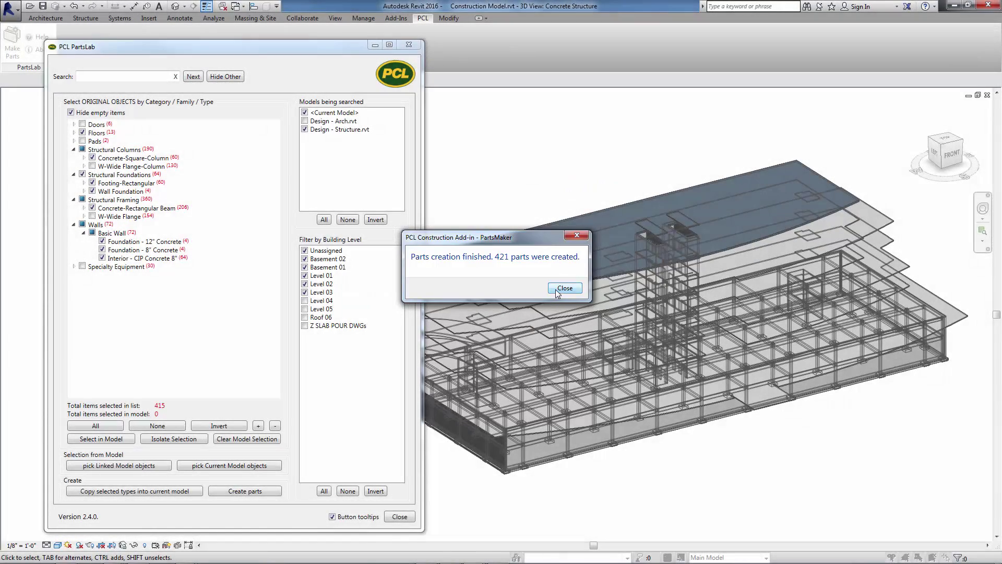
left_click(558, 290)
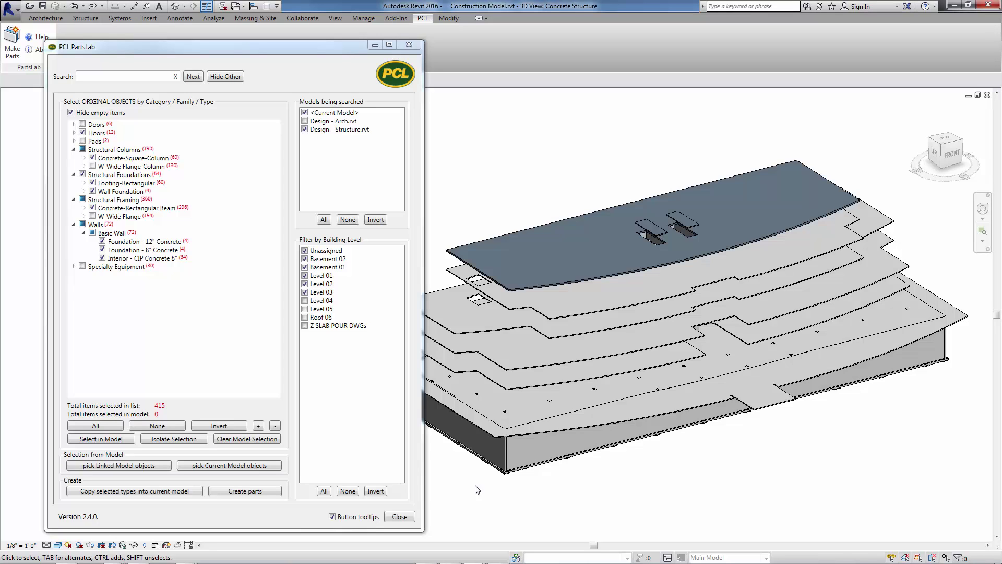
Check the created parts individually by selecting the two visible basement walls and the lower floor slabs, then clear the selection
left_click(485, 450)
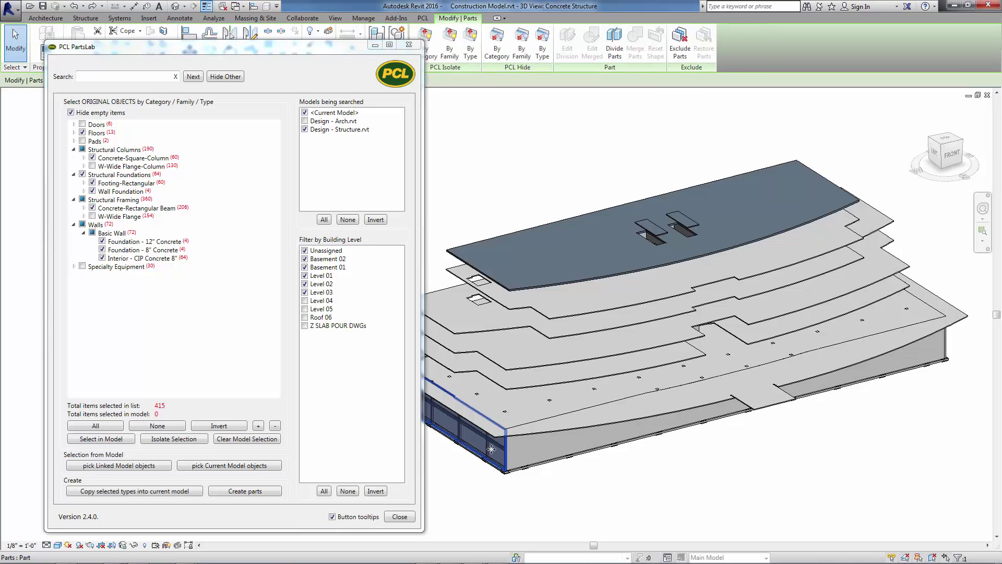
left_click(529, 448)
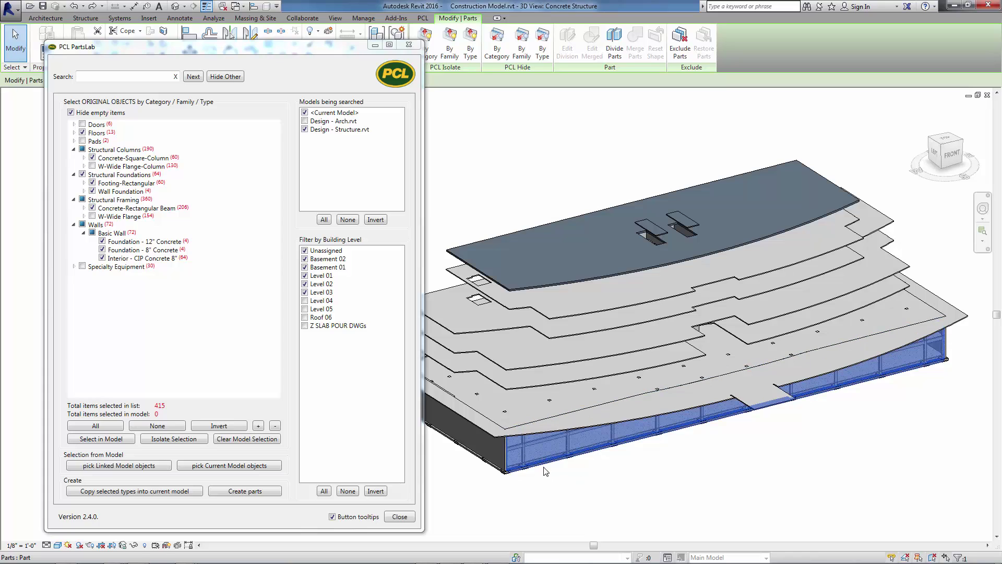
left_click(515, 415)
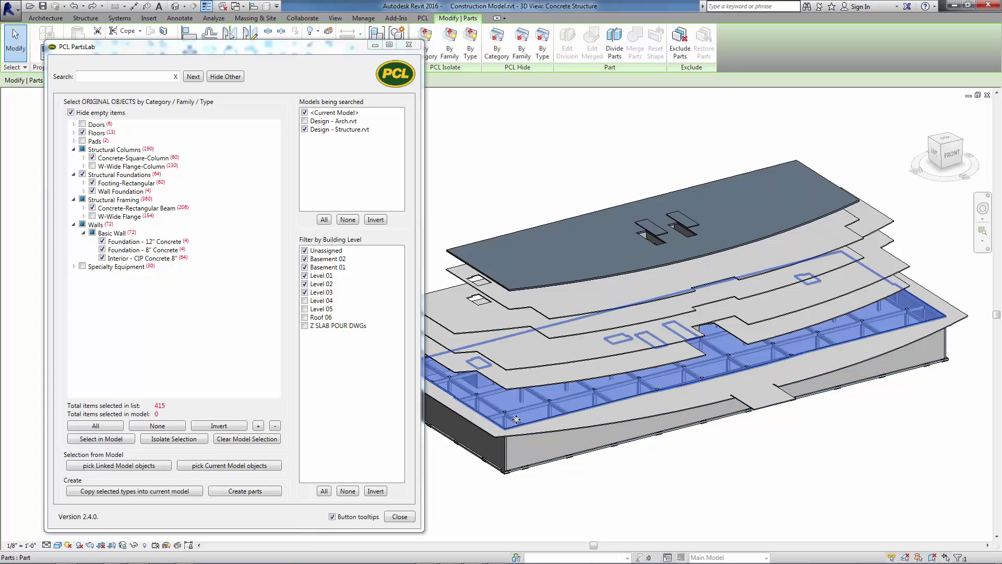
left_click(530, 380)
left_click(537, 355)
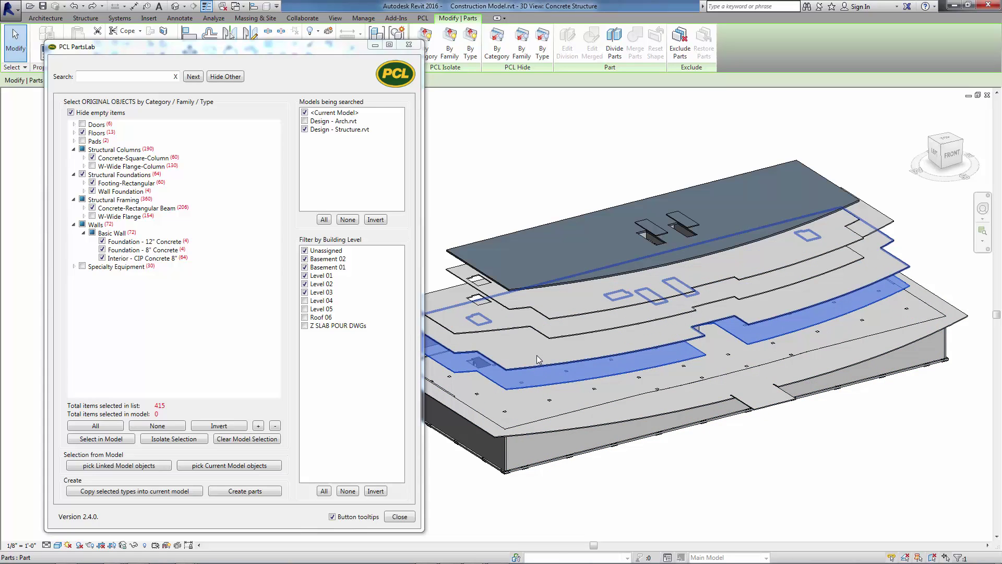
key("Escape")
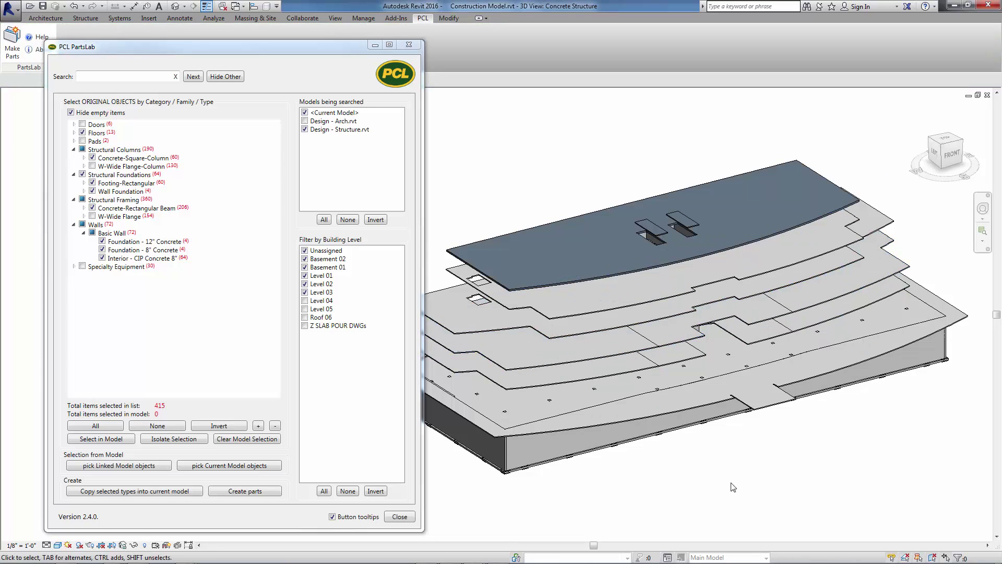
Inspect the divided slab parts on two floors by selecting their end and middle segments one at a time, then clear the selection
left_click(618, 367)
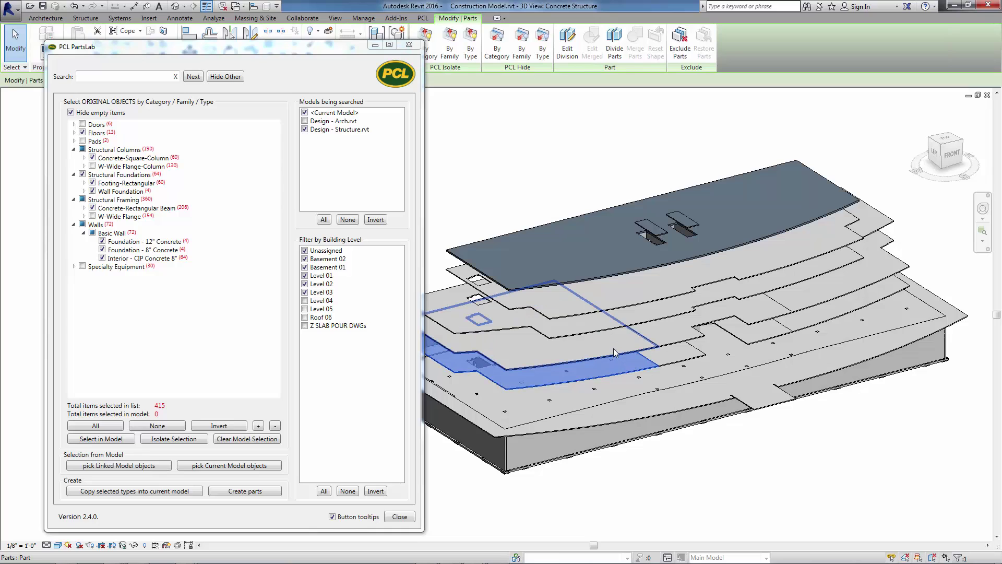
left_click(613, 349)
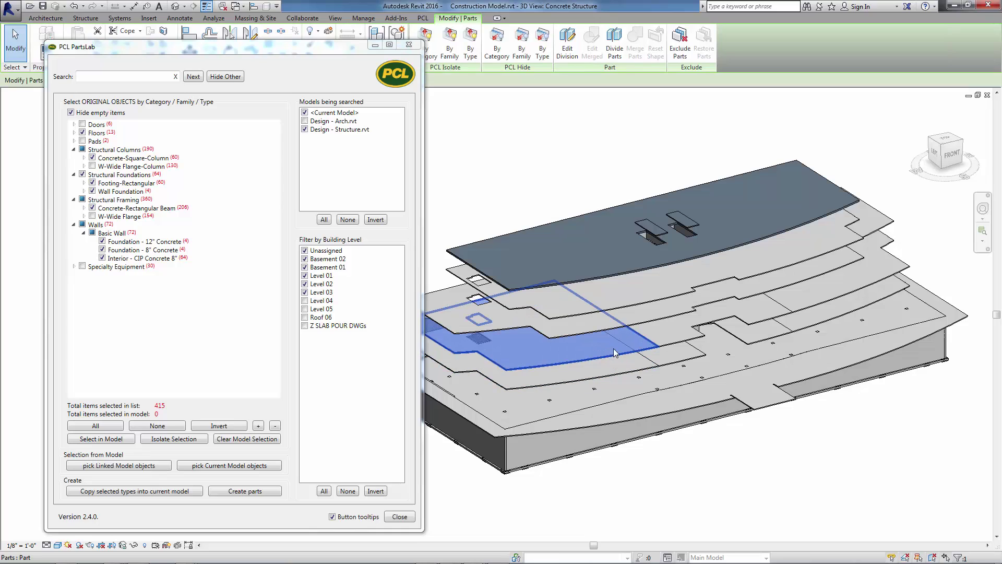
left_click(666, 352)
left_click(667, 343)
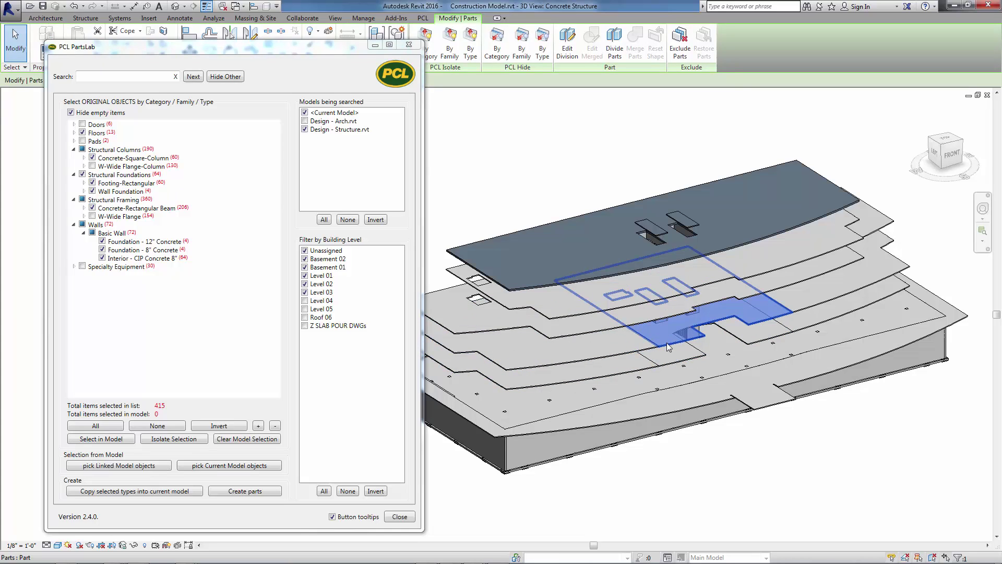
left_click(808, 316)
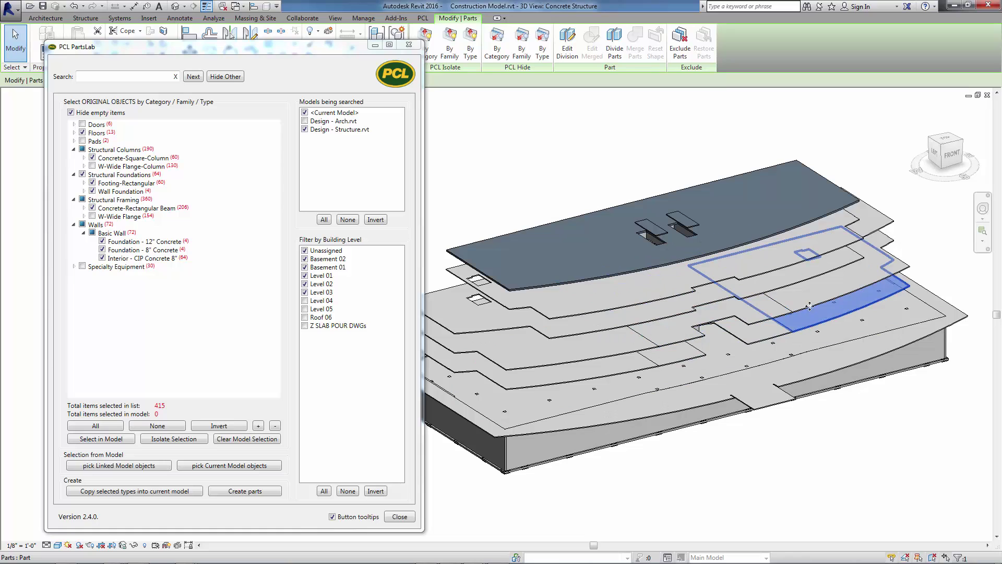
left_click(811, 304)
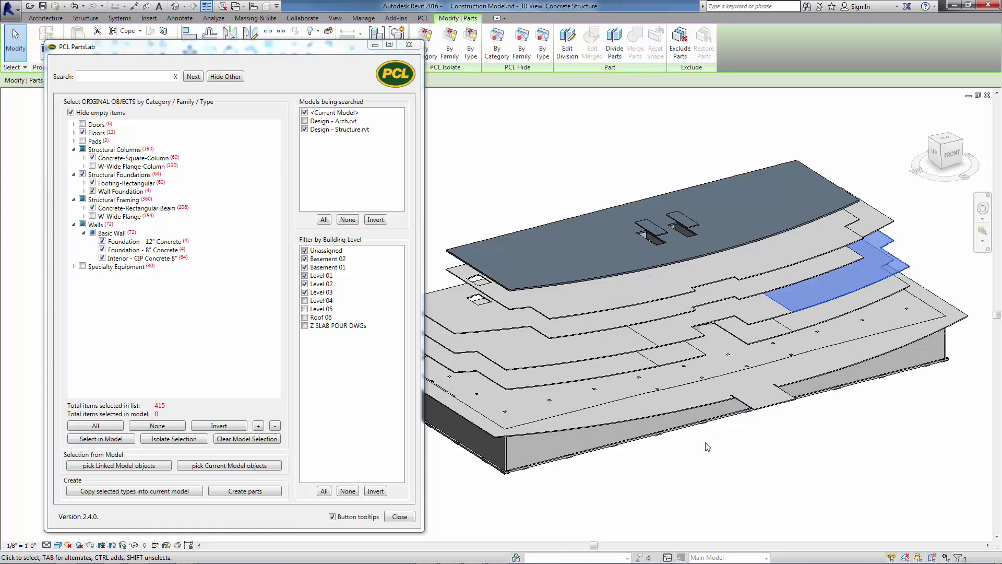
key("Escape")
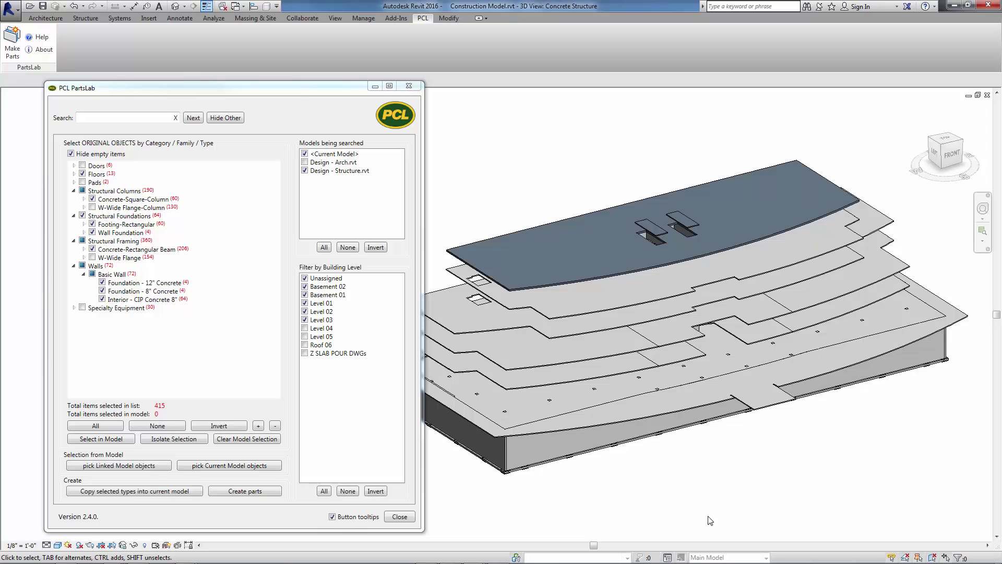
Select the front basement wall and its footing, isolate matching parts by category and by type, and reset the view
left_click(604, 453)
left_click(601, 441, "ctrl")
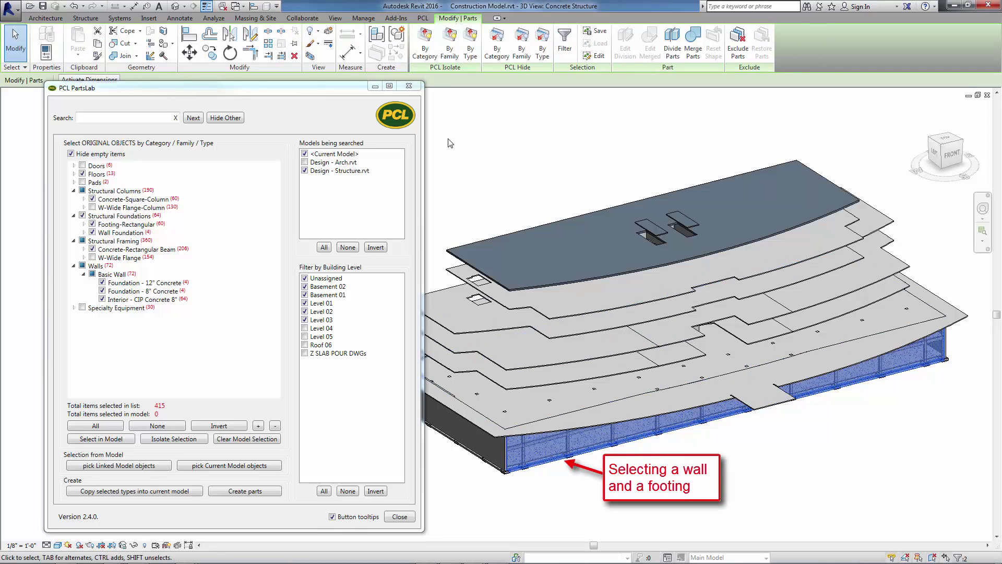
left_click(425, 41)
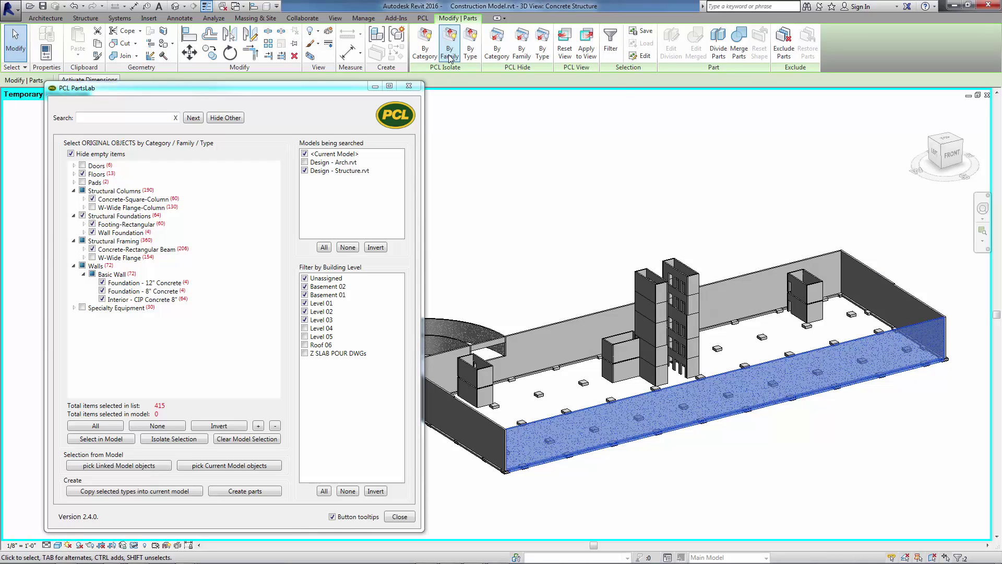
left_click(471, 52)
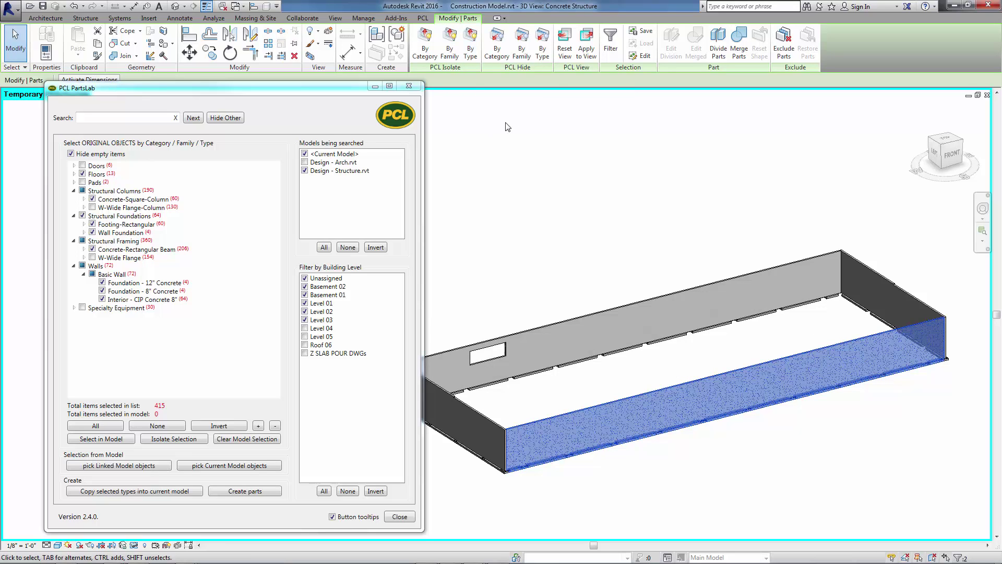
left_click(566, 60)
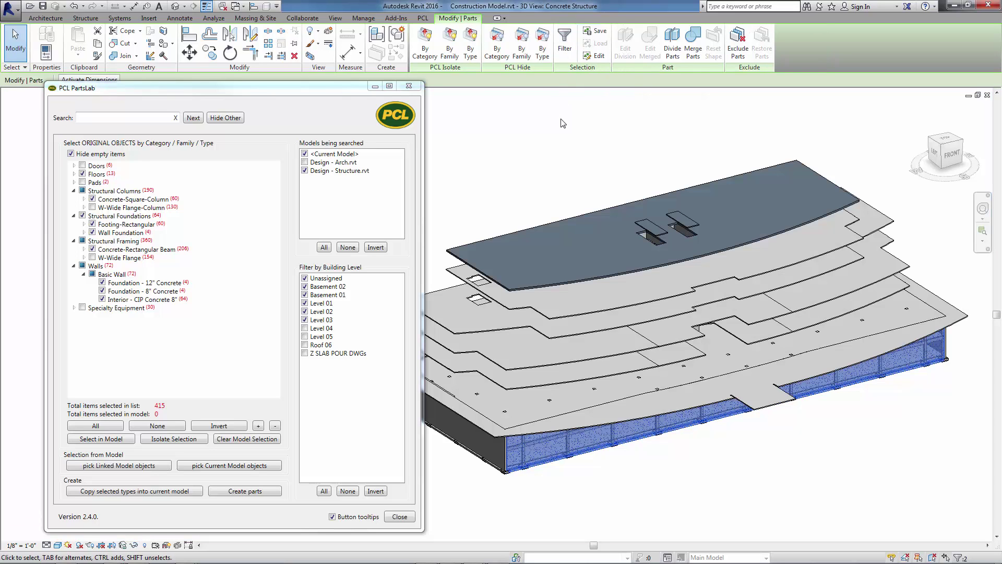